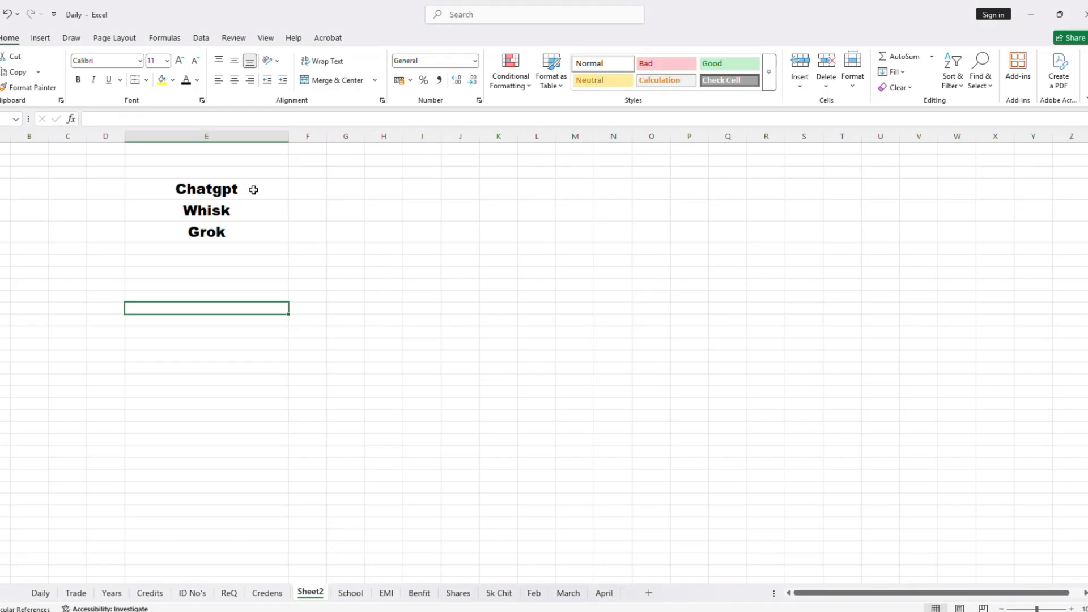
# Look over the list of AI tools in column E of Sheet2.
pyautogui.click(253, 190)
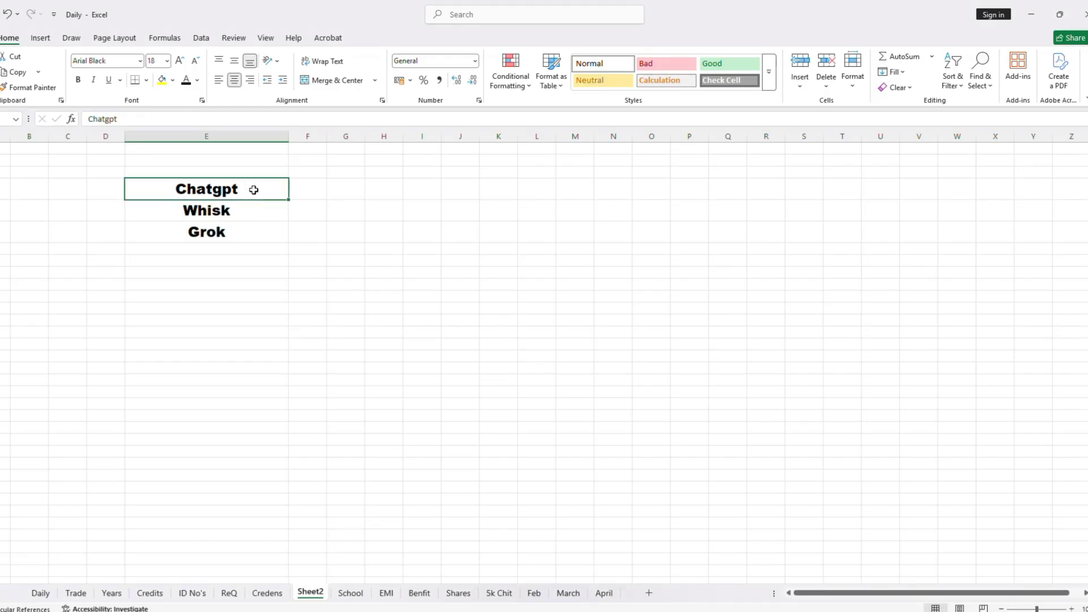
pyautogui.click(253, 216)
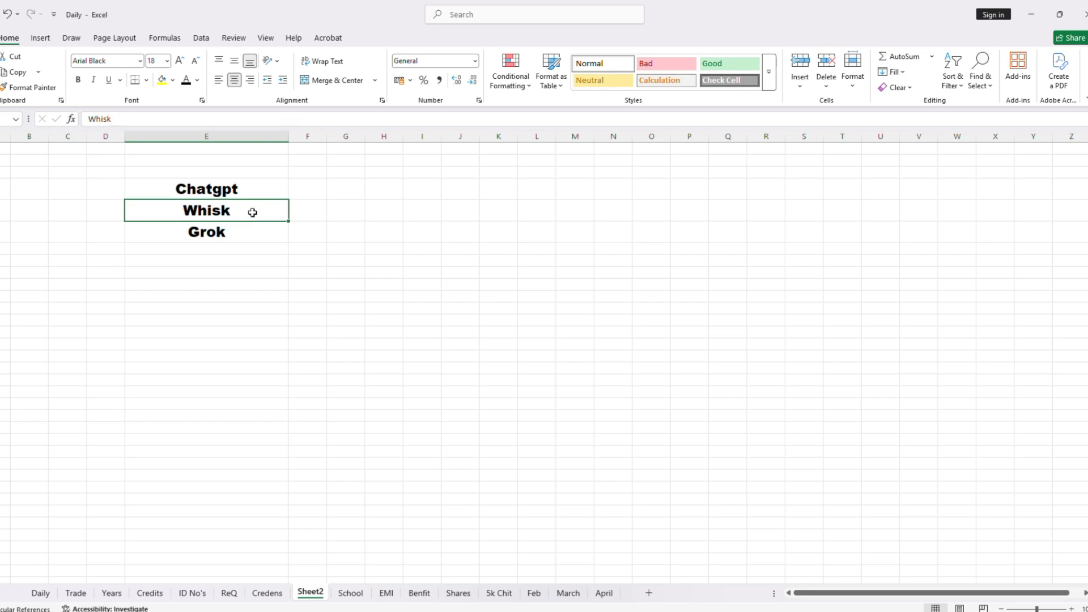
pyautogui.click(257, 189)
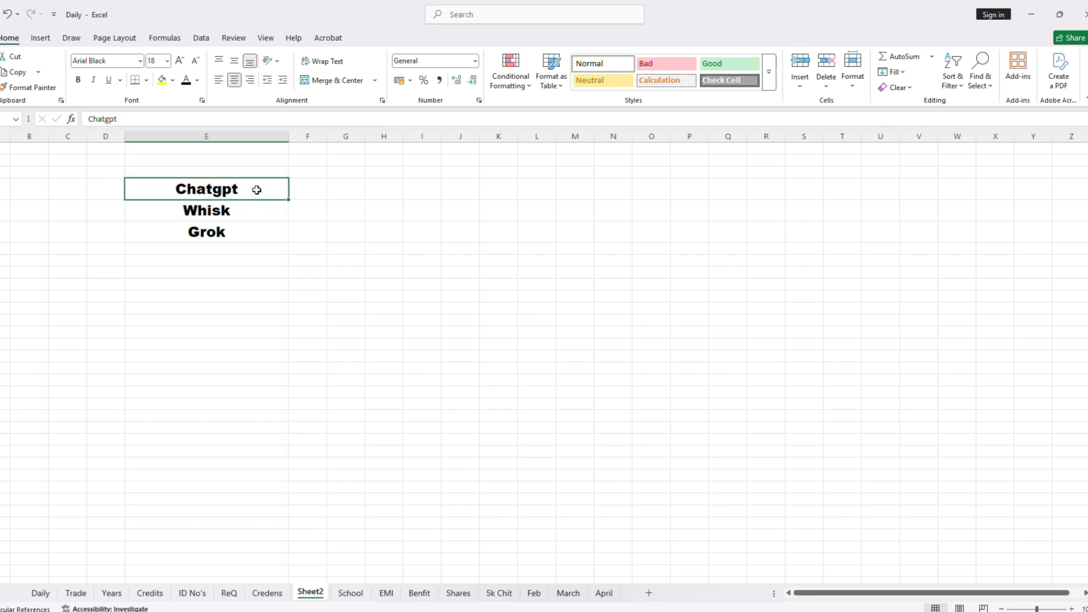
pyautogui.click(253, 212)
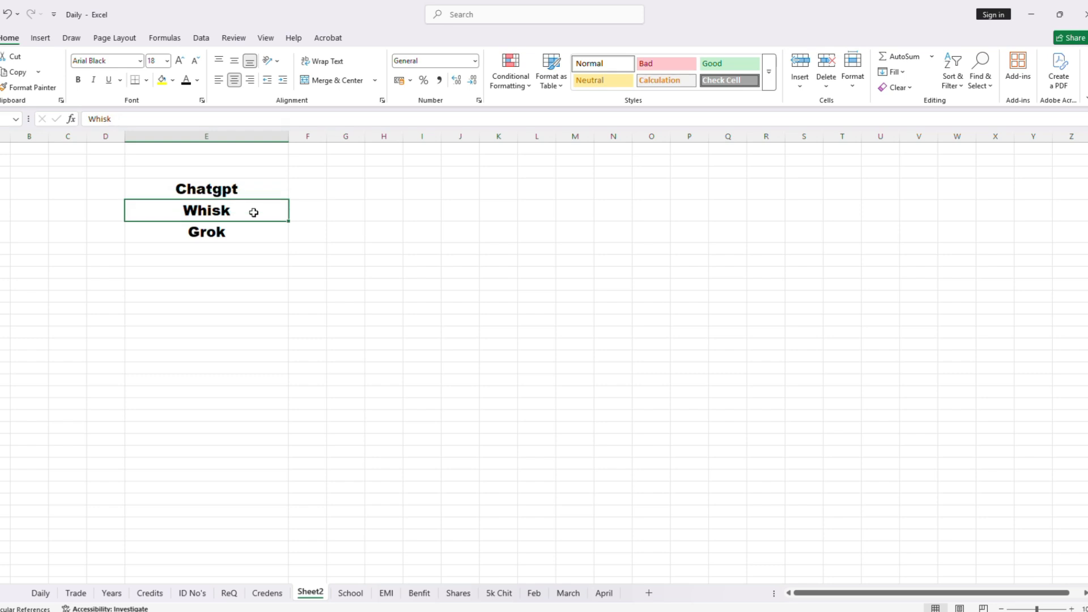
pyautogui.click(250, 232)
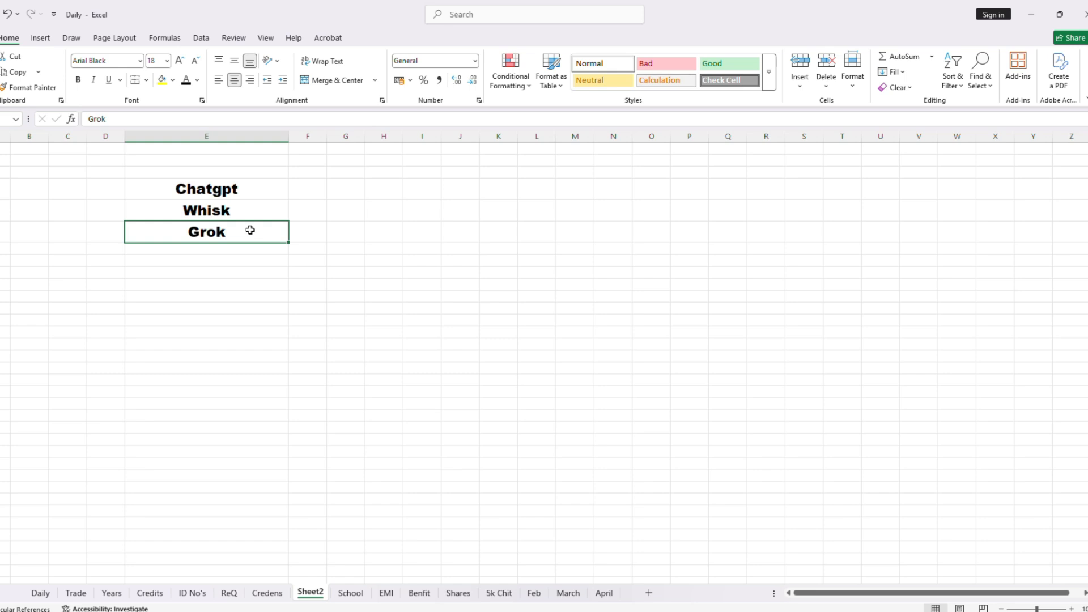
pyautogui.click(255, 214)
pyautogui.click(248, 233)
pyautogui.click(265, 210)
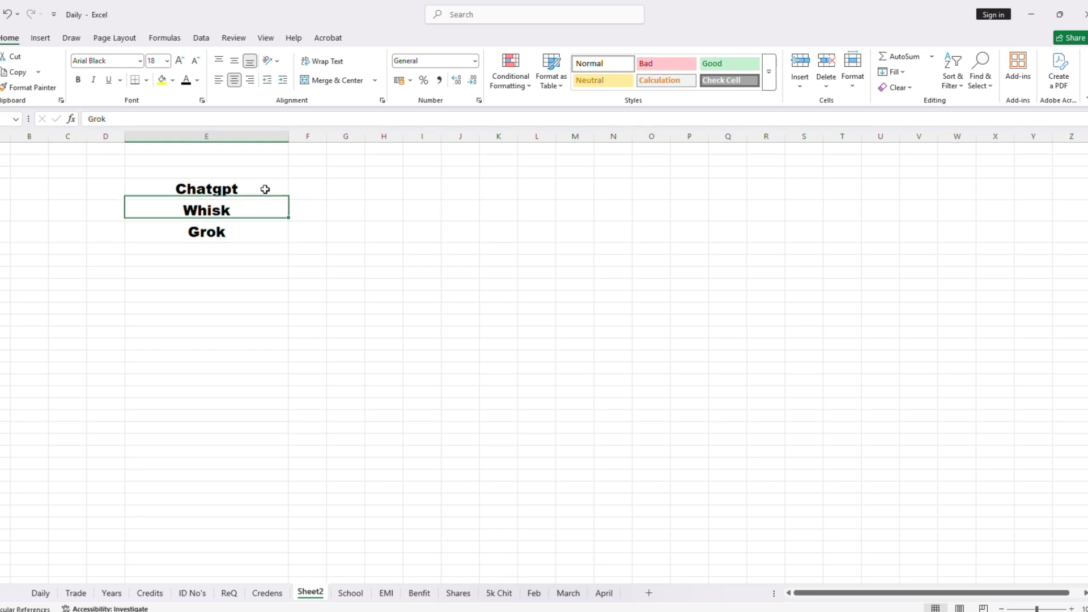
pyautogui.moveTo(265, 189); pyautogui.dragTo(256, 231)
# Switch to ChatGPT in Chrome and request a short story on a lion and a rat in Telegu.
pyautogui.click(558, 611)
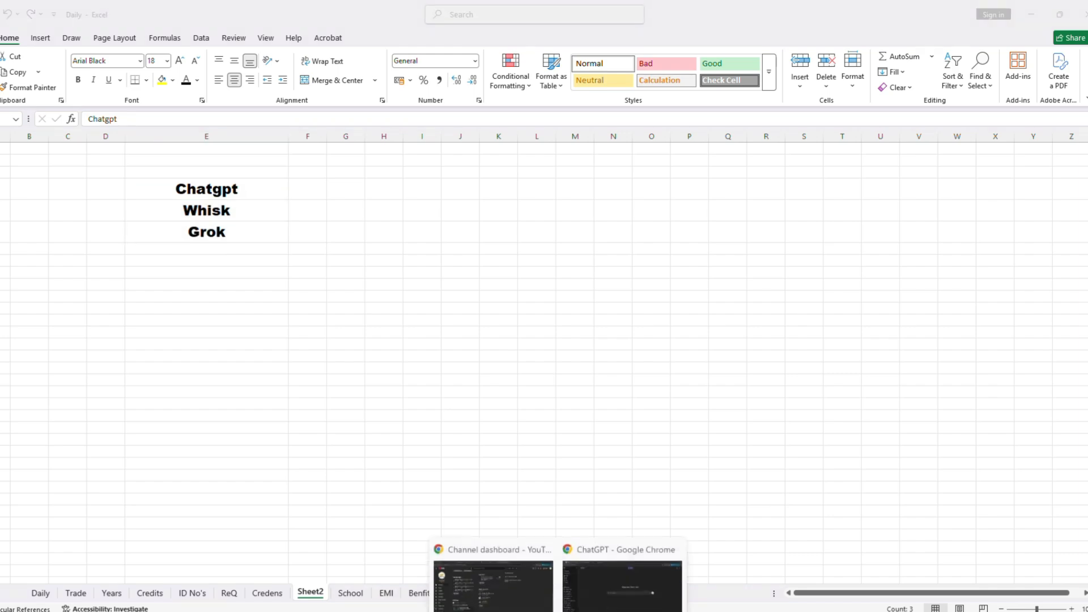
pyautogui.click(607, 572)
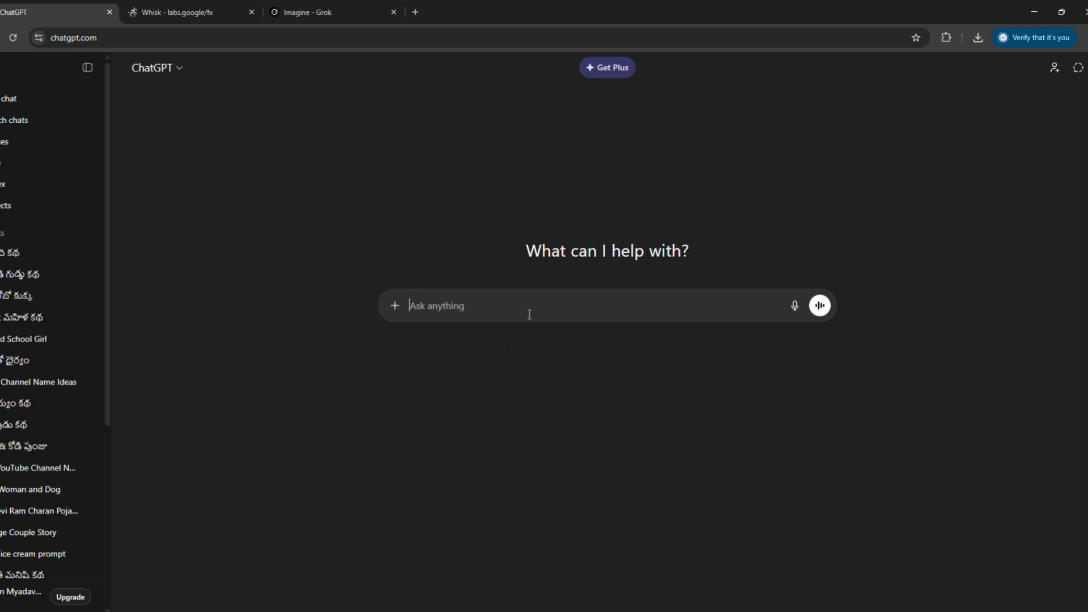
pyautogui.write('i need a short')
pyautogui.write(' story on lio')
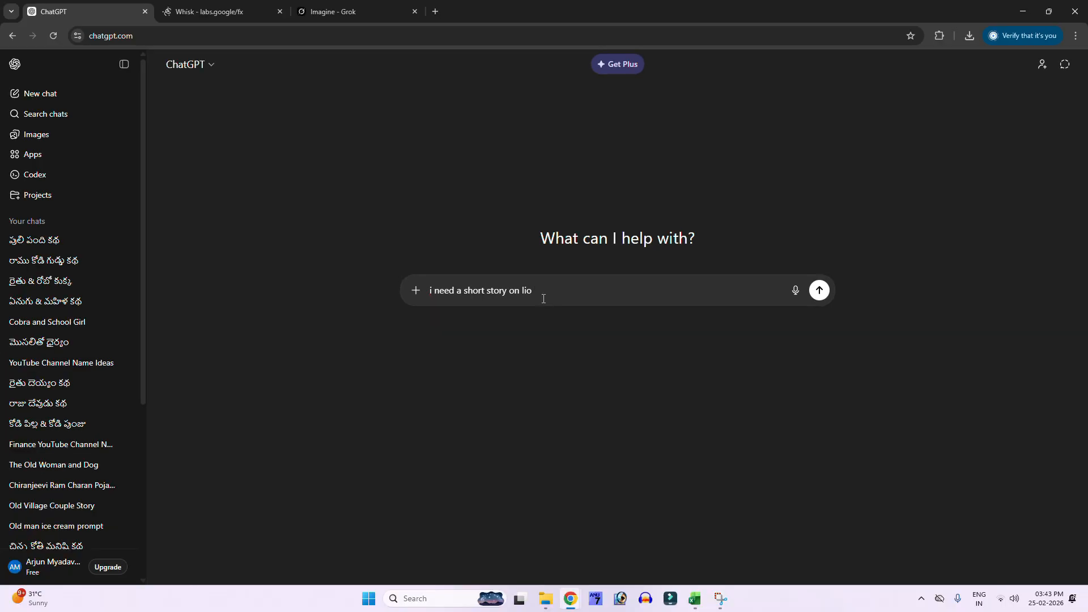
pyautogui.write('n and a rat in telegu')
pyautogui.click(819, 290)
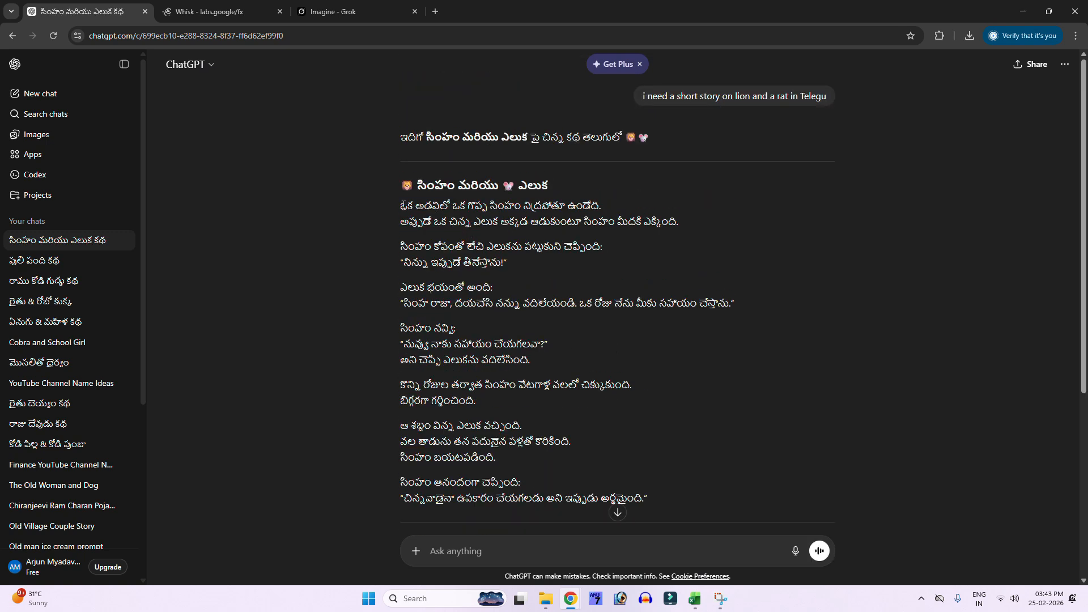
# Copy the story's first sentence into a new message and ask for an image prompt for it.
pyautogui.moveTo(401, 205); pyautogui.dragTo(604, 207)
pyautogui.hotkey('ctrl', 'c')
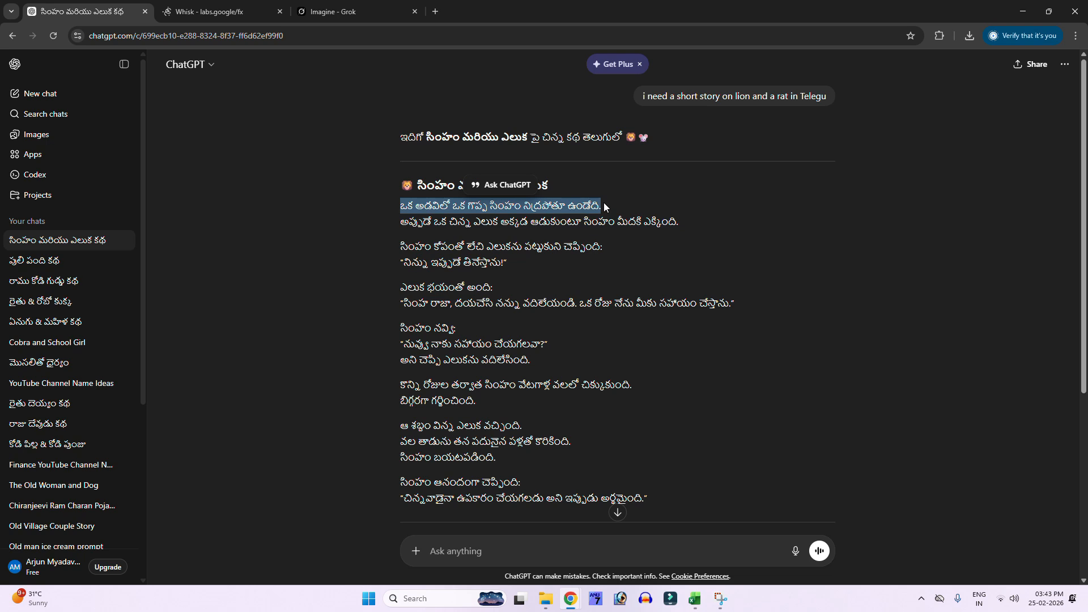
pyautogui.click(547, 551)
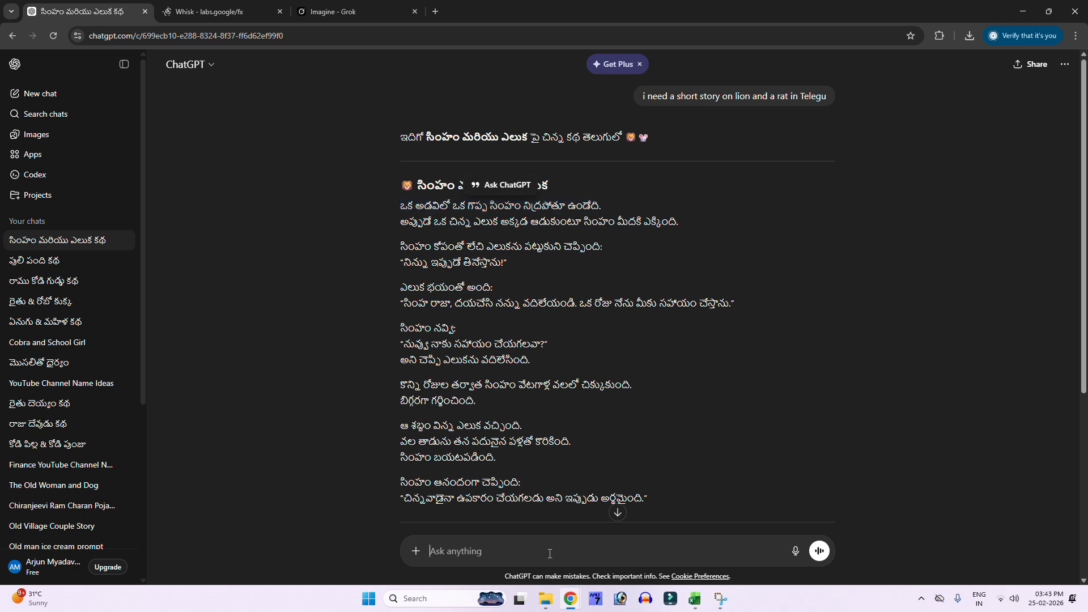
pyautogui.hotkey('ctrl', 'v')
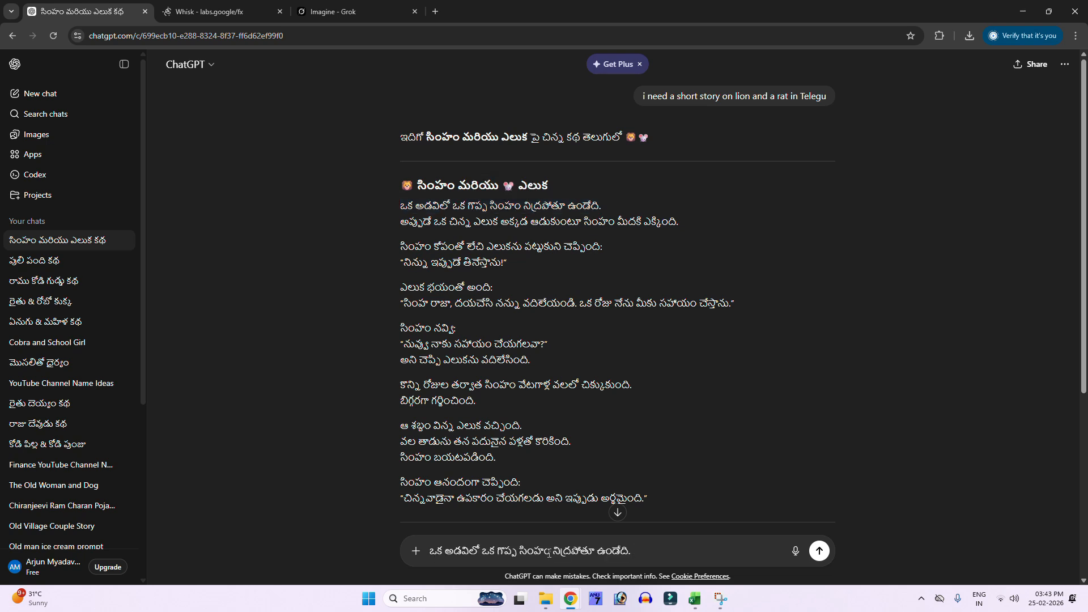
pyautogui.write('image promp')
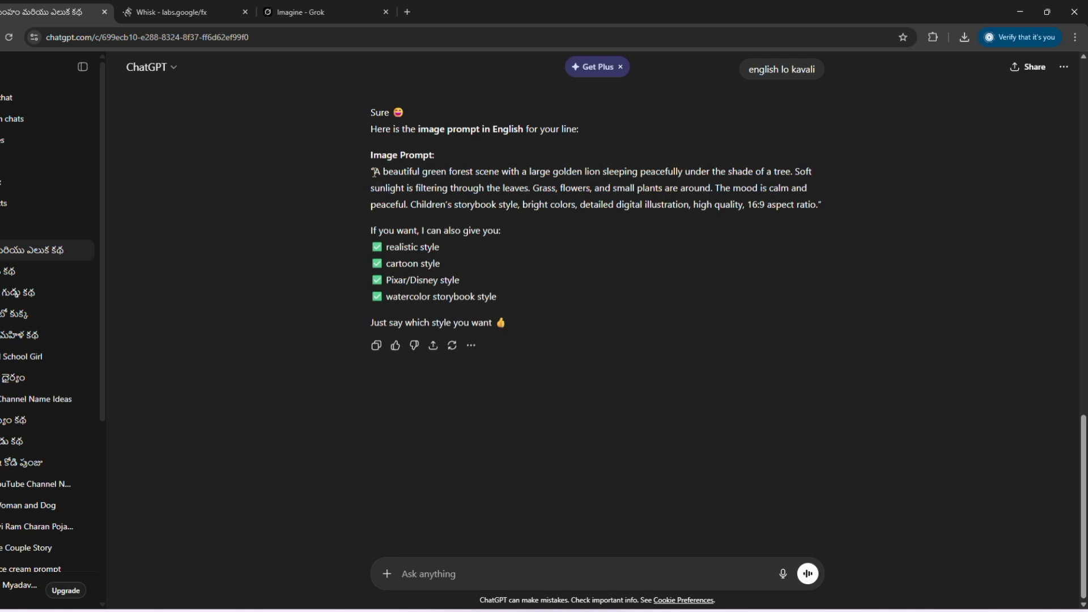
# Copy the English image prompt from ChatGPT and generate images from it in a new Whisk project.
pyautogui.moveTo(369, 167); pyautogui.dragTo(848, 206)
pyautogui.hotkey('ctrl', 'c')
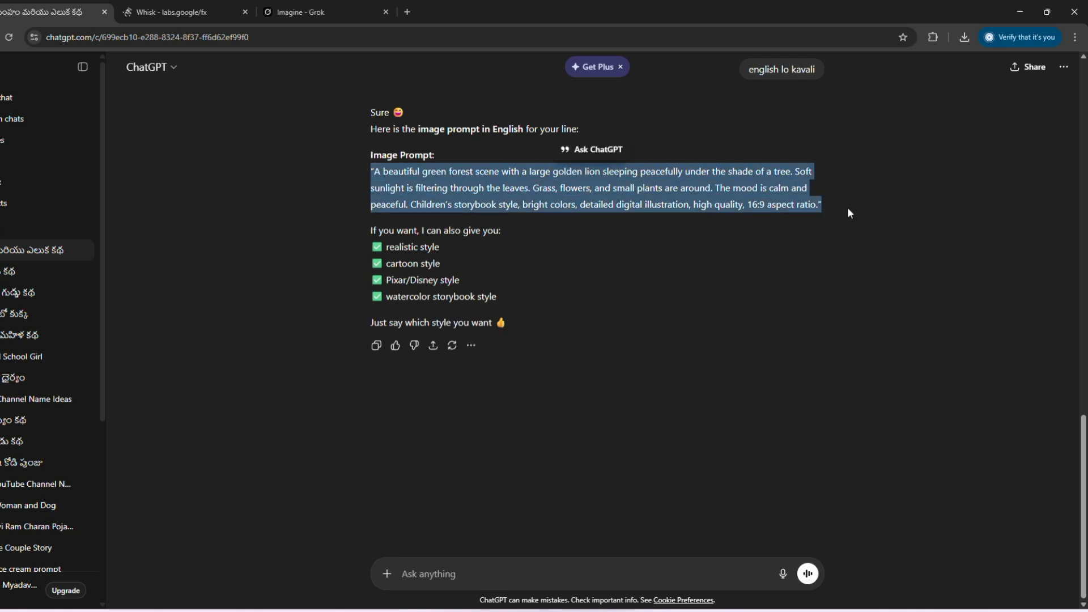
pyautogui.hotkey('ctrl', 'Tab')
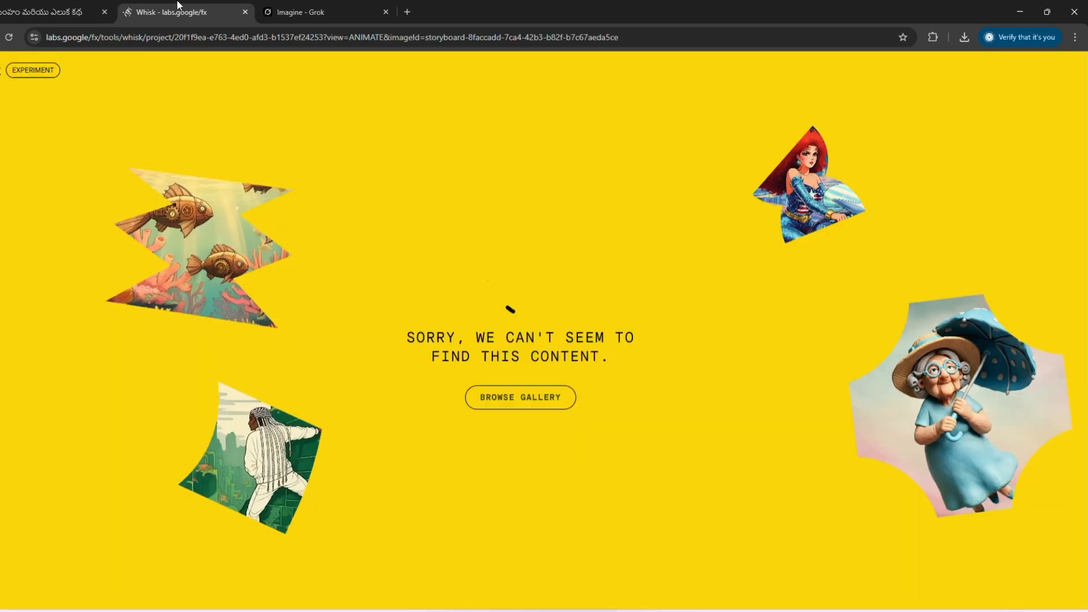
pyautogui.click(507, 399)
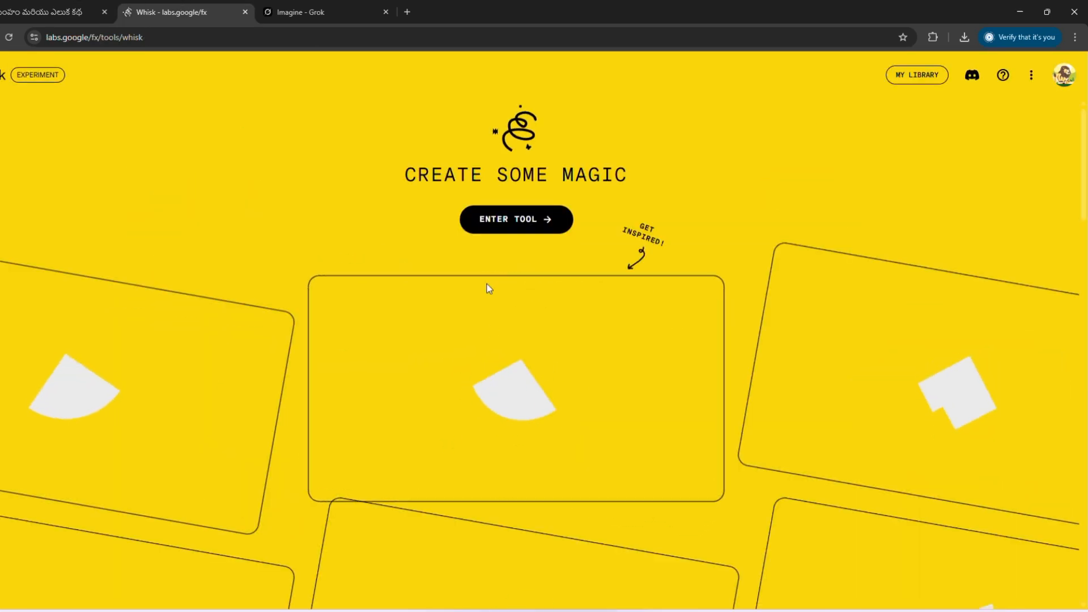
pyautogui.click(509, 221)
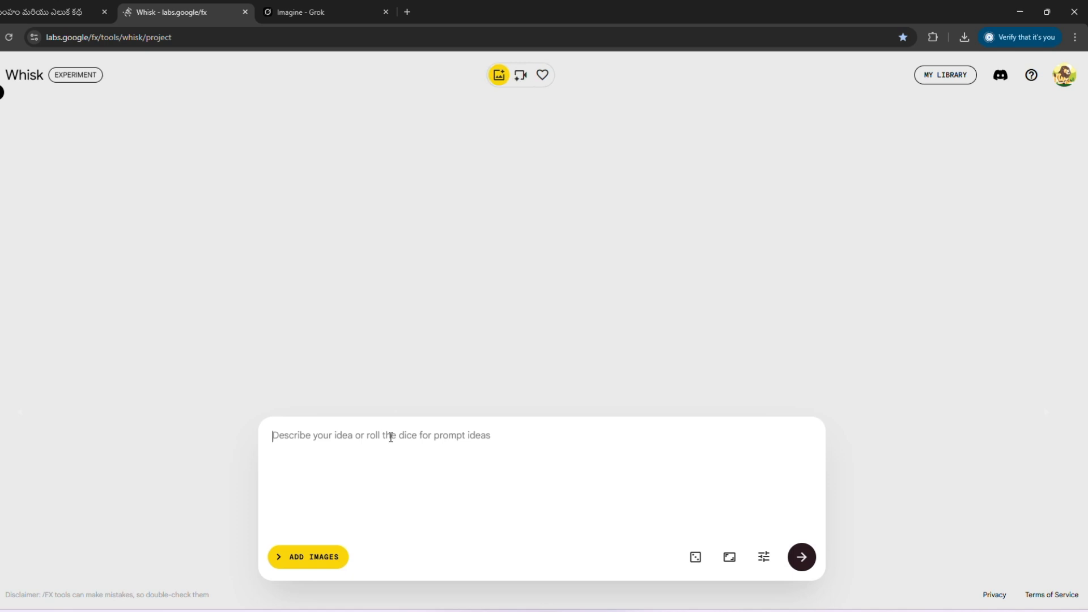
pyautogui.hotkey('ctrl', 'v')
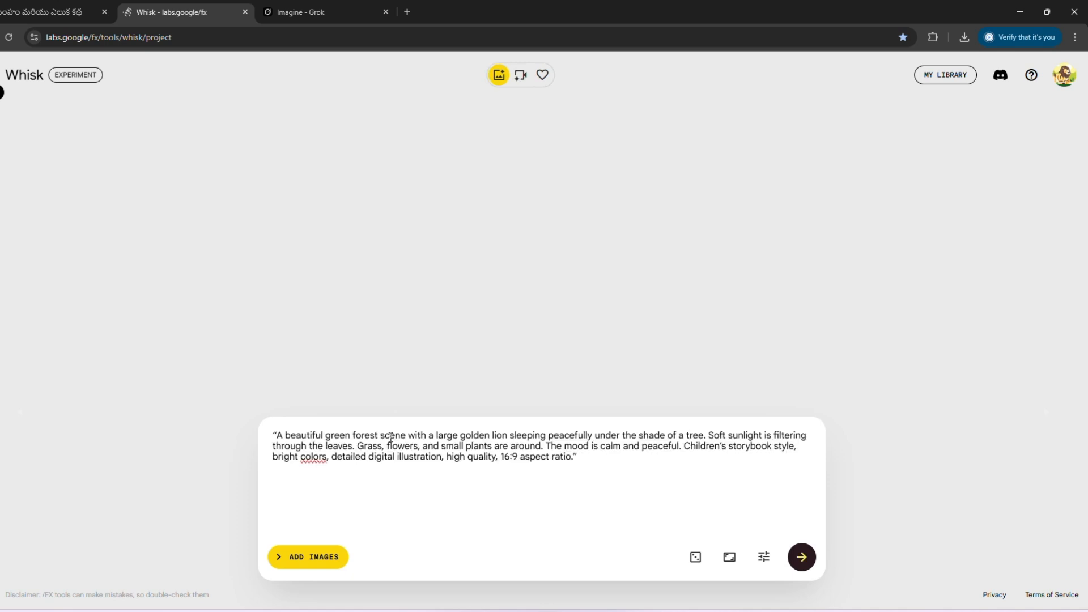
pyautogui.click(801, 559)
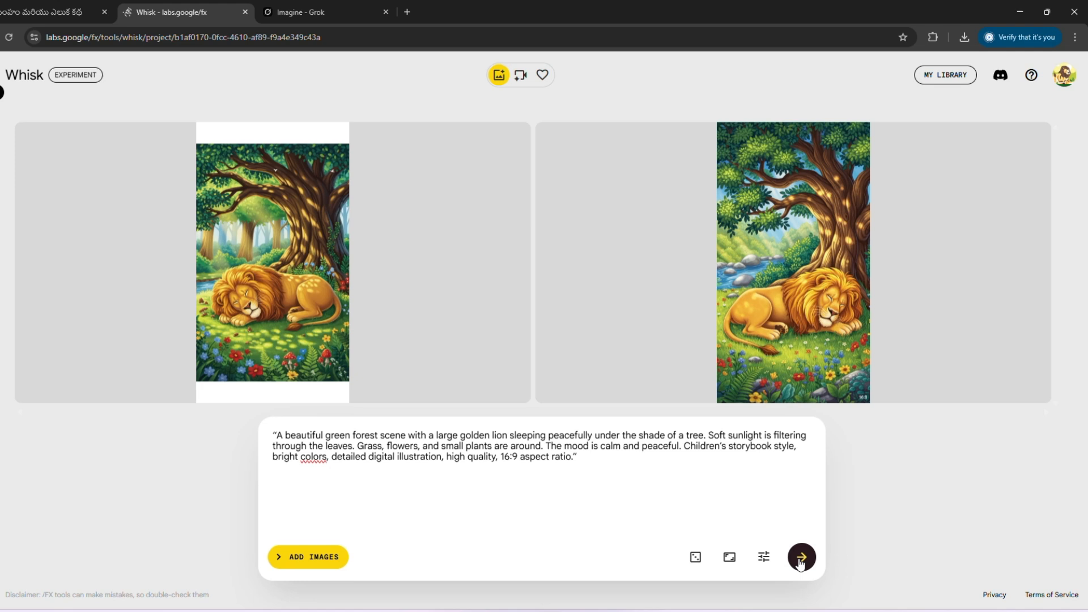
pyautogui.click(801, 559)
# Return to ChatGPT and request a revised prompt with "lion should look like a real one and real forest".
pyautogui.click(64, 9)
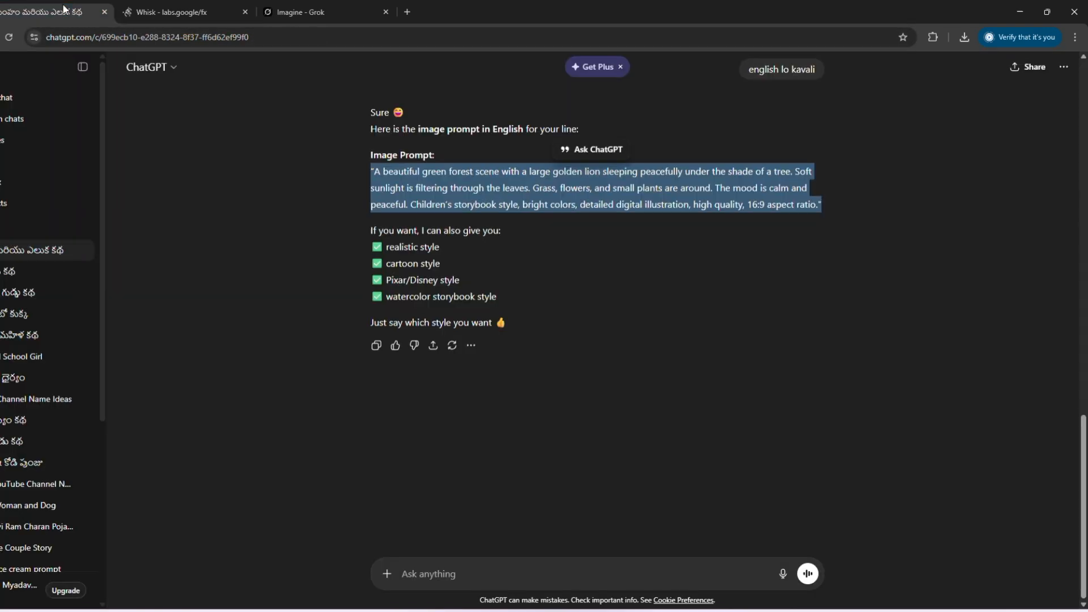
pyautogui.click(463, 578)
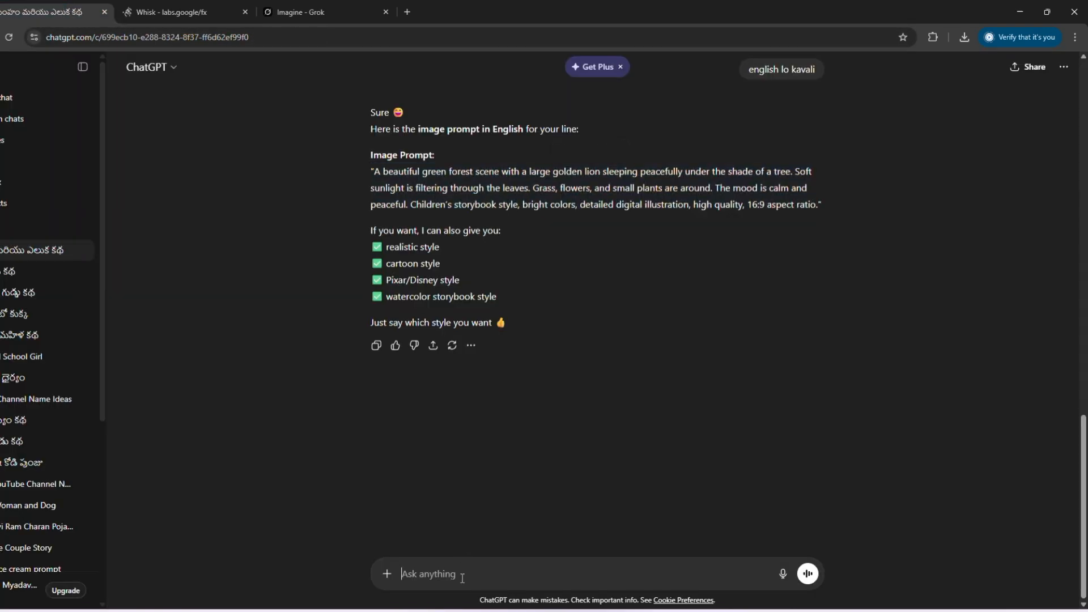
pyautogui.write('lion should look like a real one and')
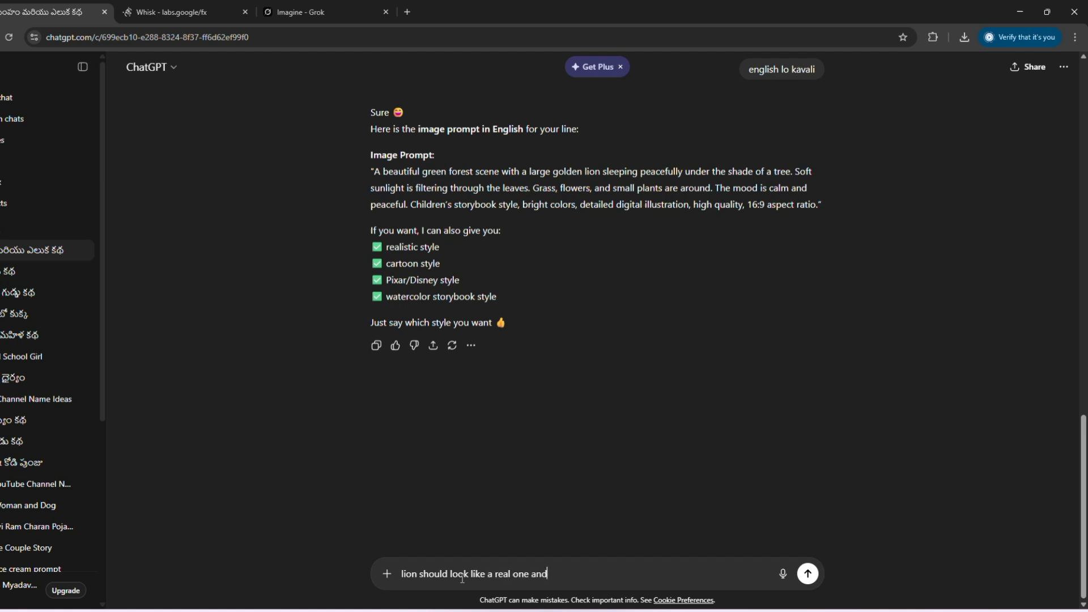
pyautogui.write(' real forest')
pyautogui.press('Return')
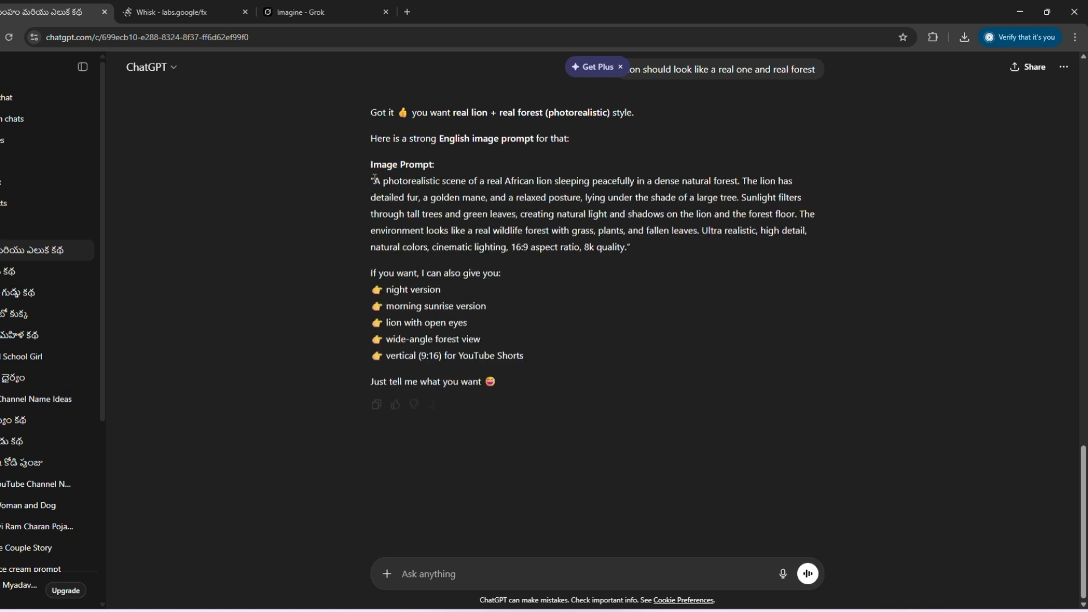
# Copy the photorealistic lion prompt, replace the existing prompt in Whisk with it, and generate new images.
pyautogui.moveTo(372, 180); pyautogui.dragTo(664, 255)
pyautogui.hotkey('ctrl', 'c')
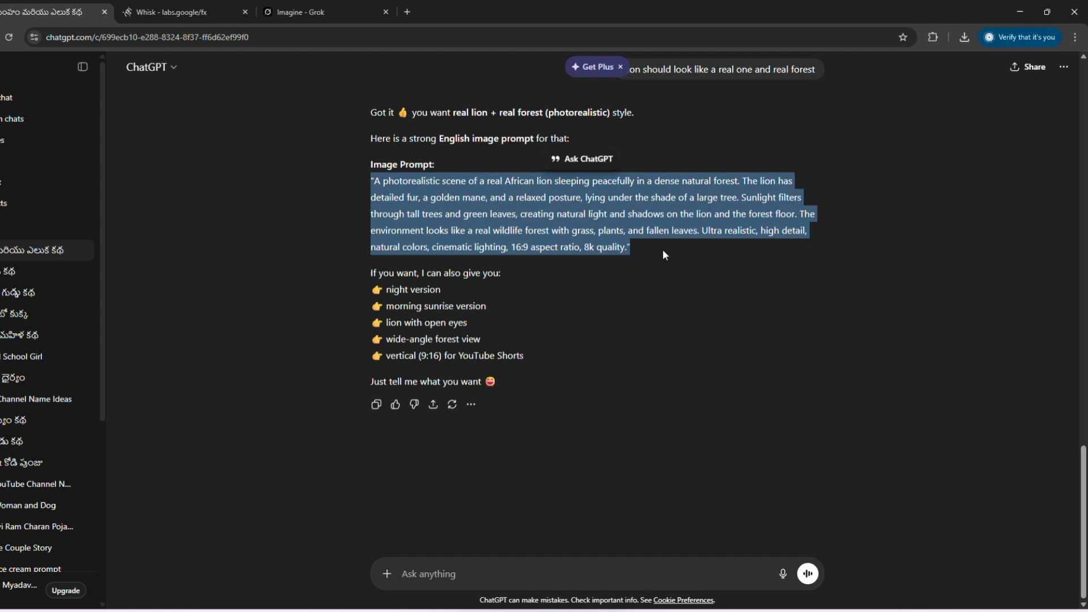
pyautogui.click(170, 12)
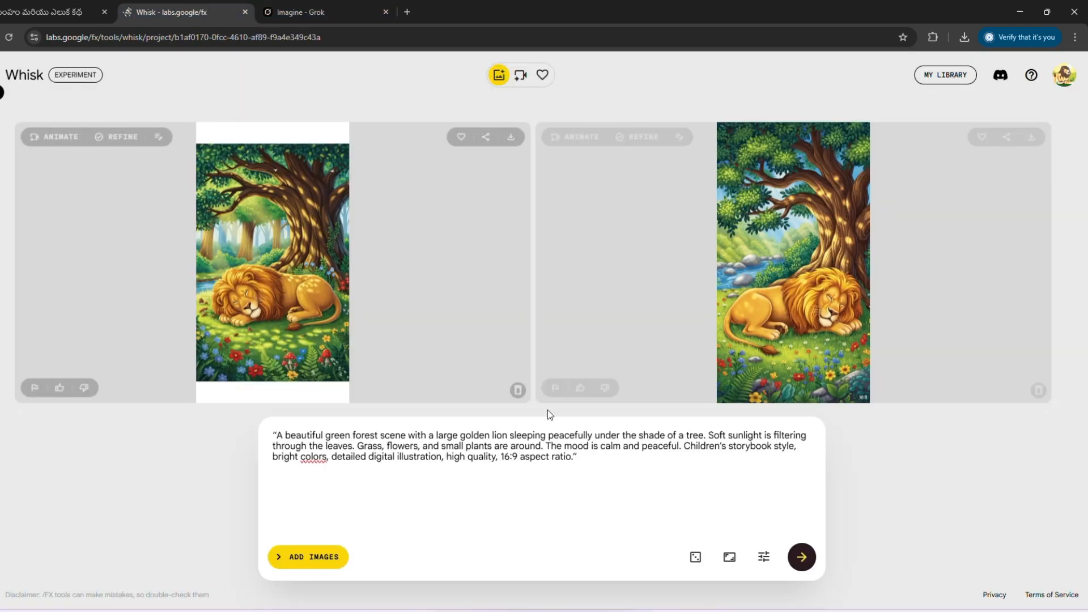
pyautogui.hotkey('ctrl', 'a')
pyautogui.hotkey('ctrl', 'v')
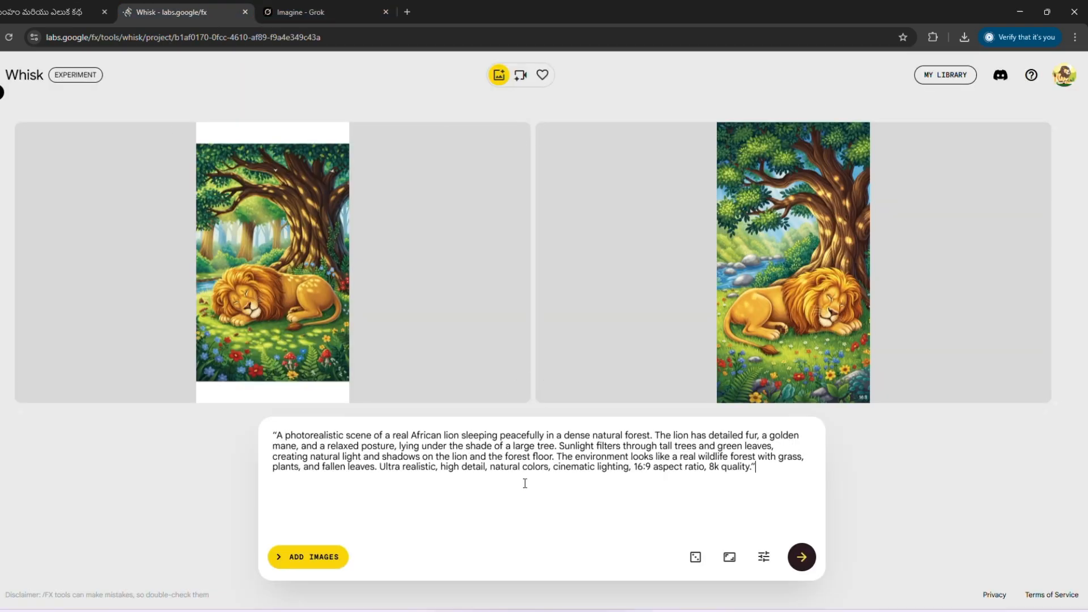
pyautogui.click(802, 558)
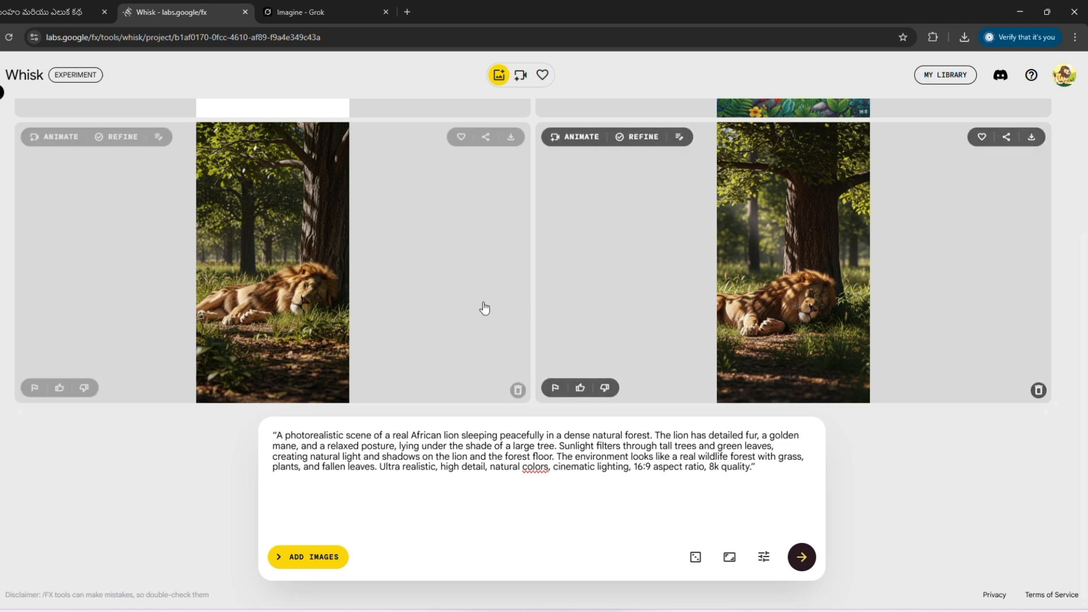
# Download the first photorealistic sleeping lion image and upload it from the Downloads folder to Grok Imagine.
pyautogui.click(511, 137)
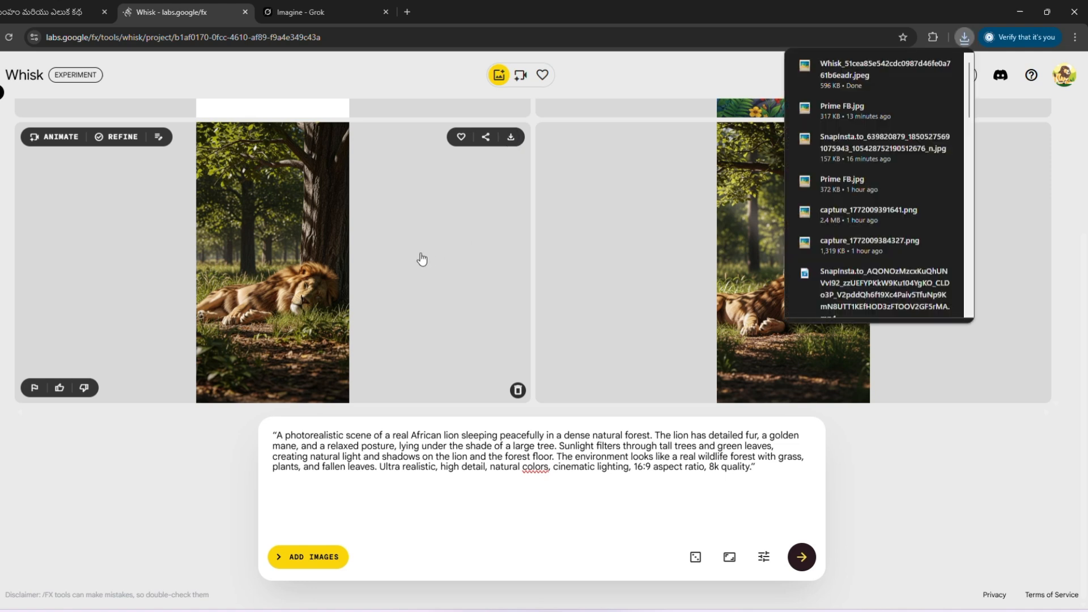
pyautogui.click(334, 12)
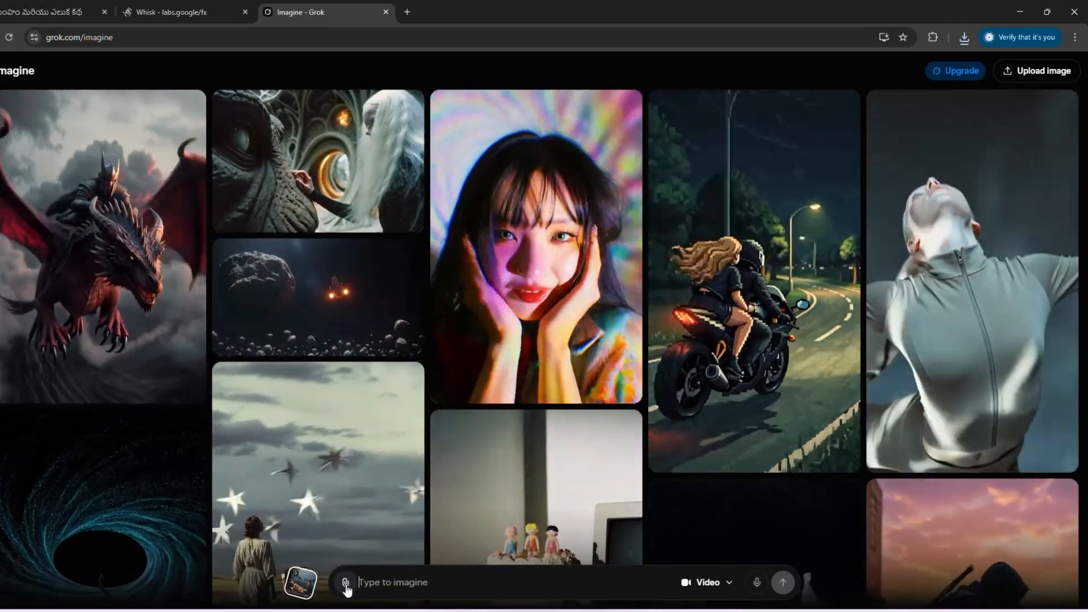
pyautogui.click(345, 582)
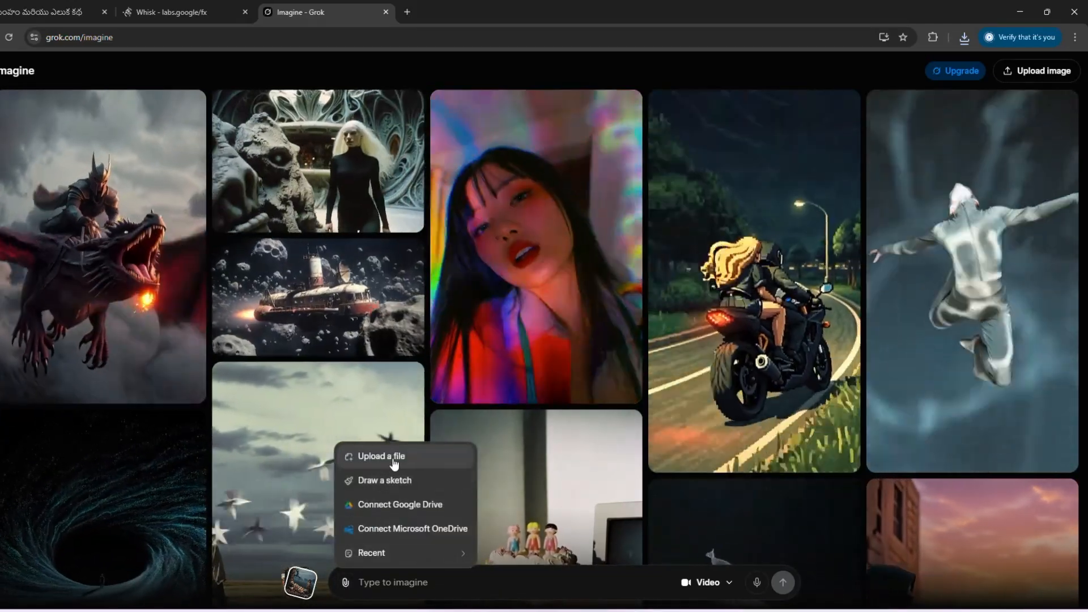
pyautogui.click(394, 458)
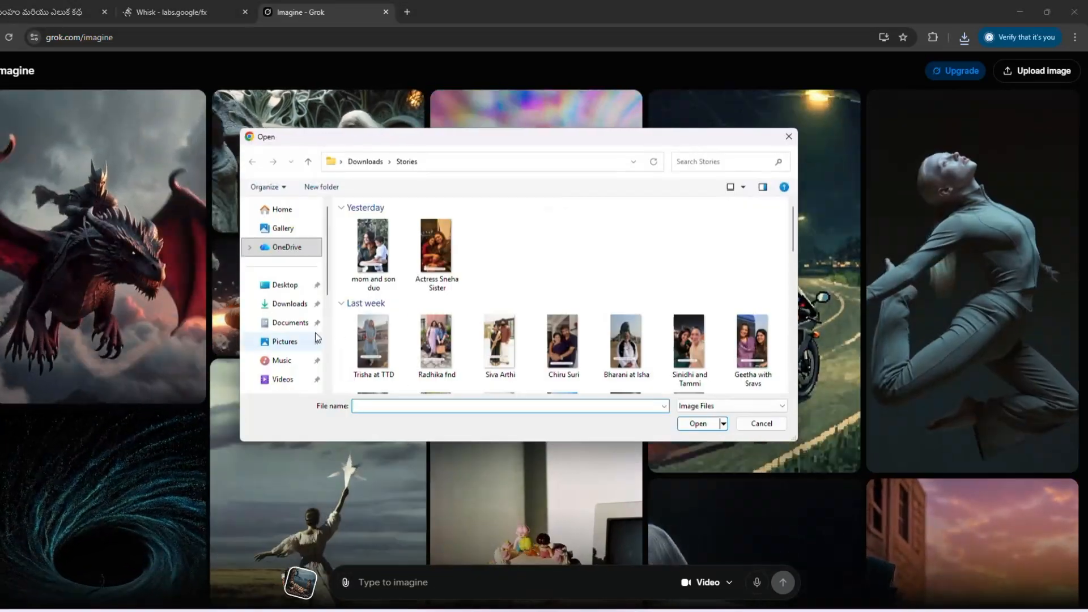
pyautogui.click(290, 304)
pyautogui.click(376, 252)
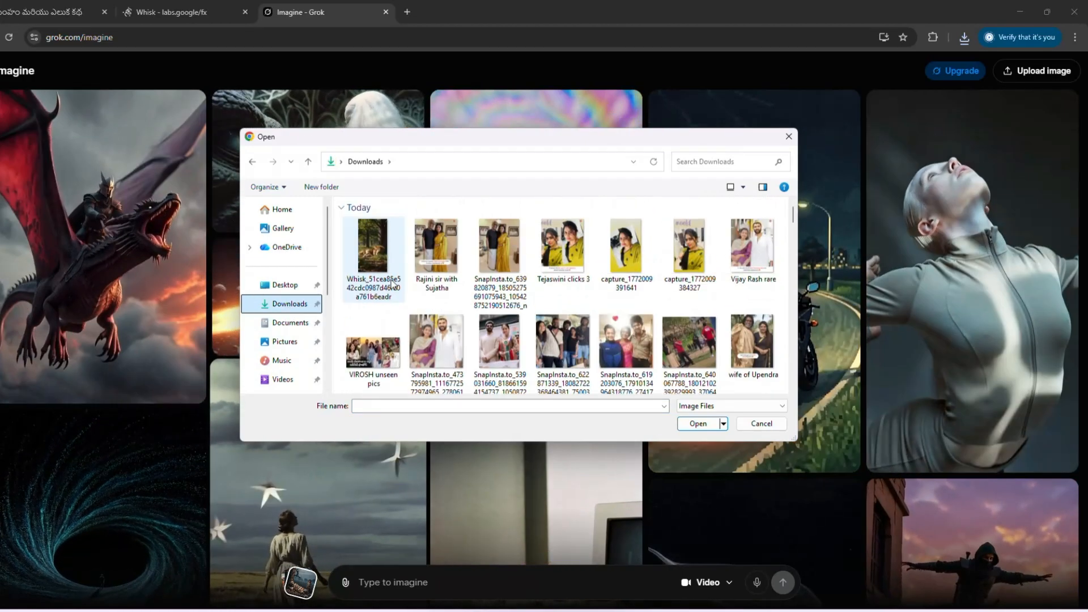
pyautogui.click(703, 423)
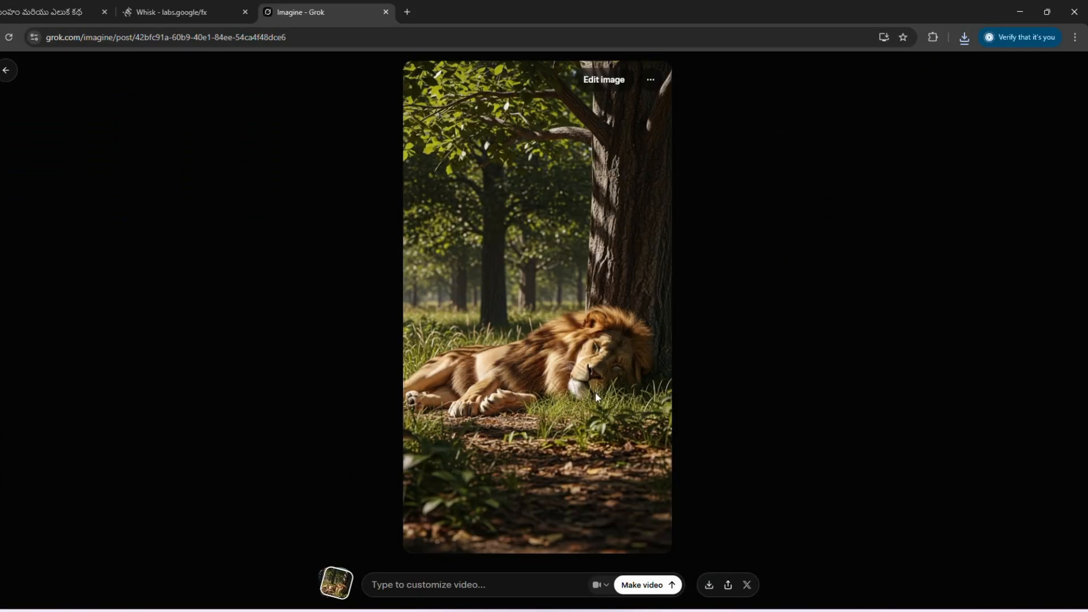
# Make a video from the uploaded lion image in Grok Imagine and download it.
pyautogui.click(649, 584)
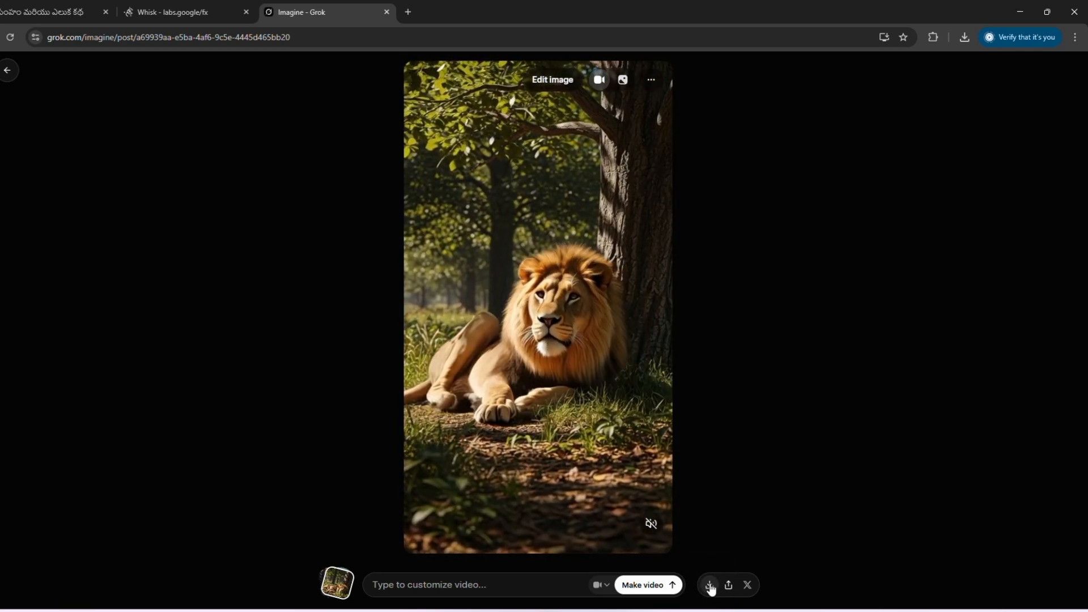
pyautogui.click(710, 586)
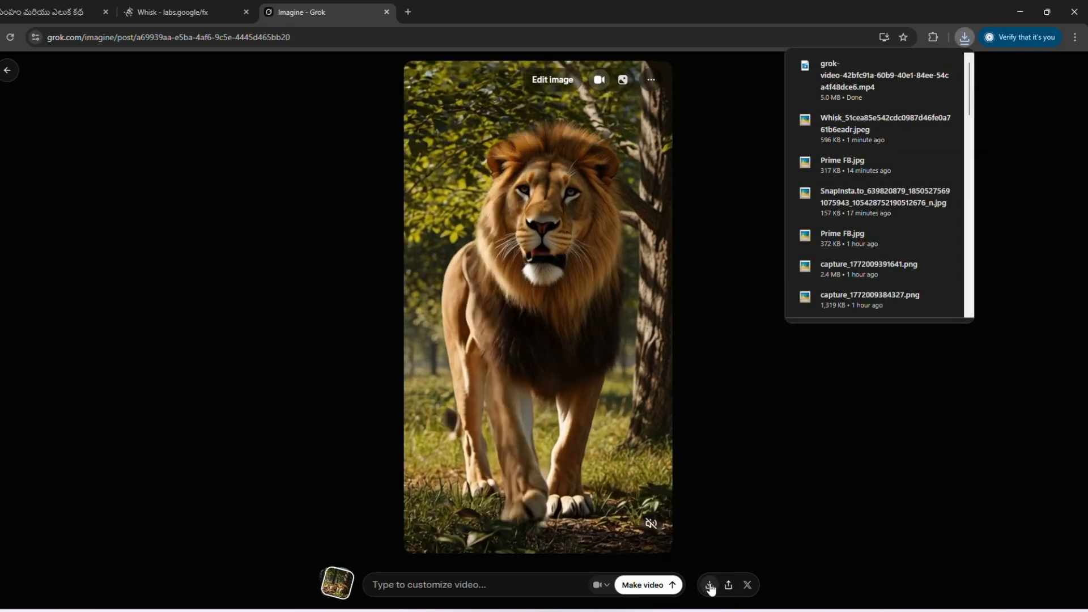